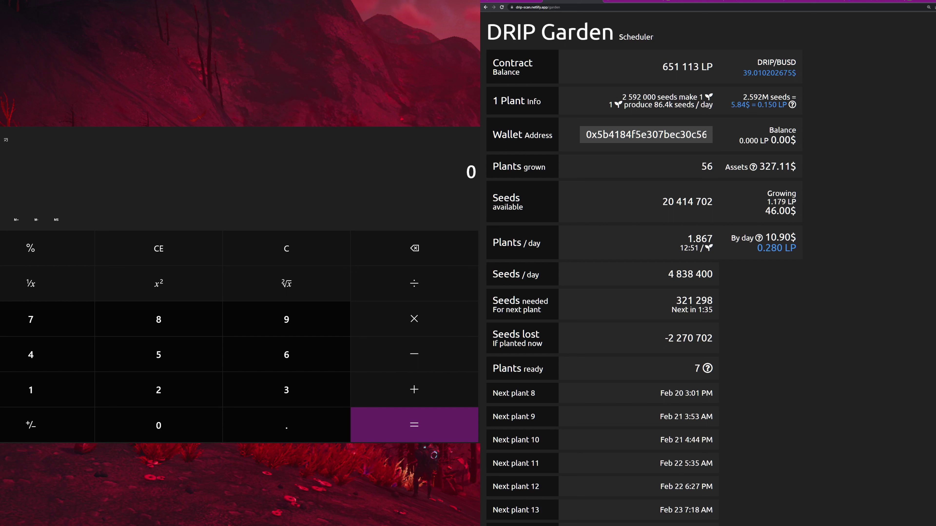
# Enter 100 as the daily target, then select the 2.592M seeds-per-plant figure on the garden page.
pyautogui.click(79, 388)
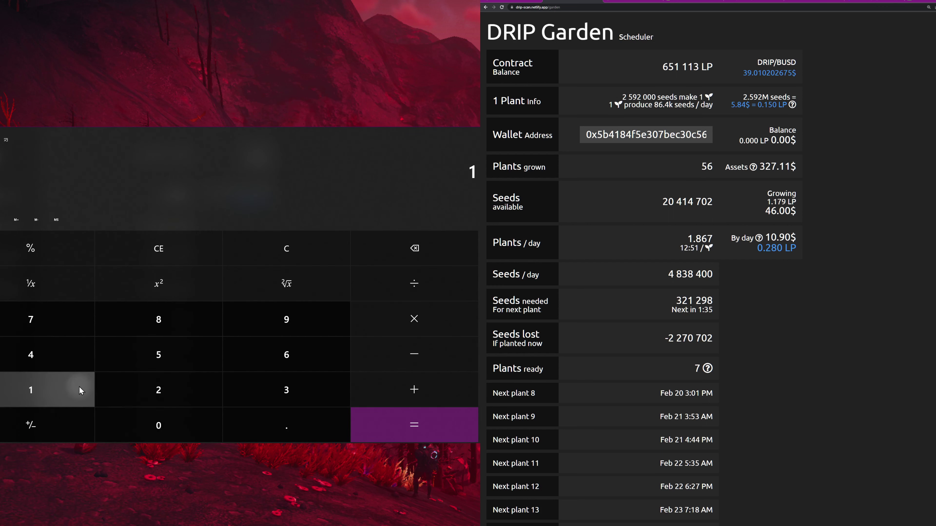
pyautogui.click(138, 418)
pyautogui.click(138, 418)
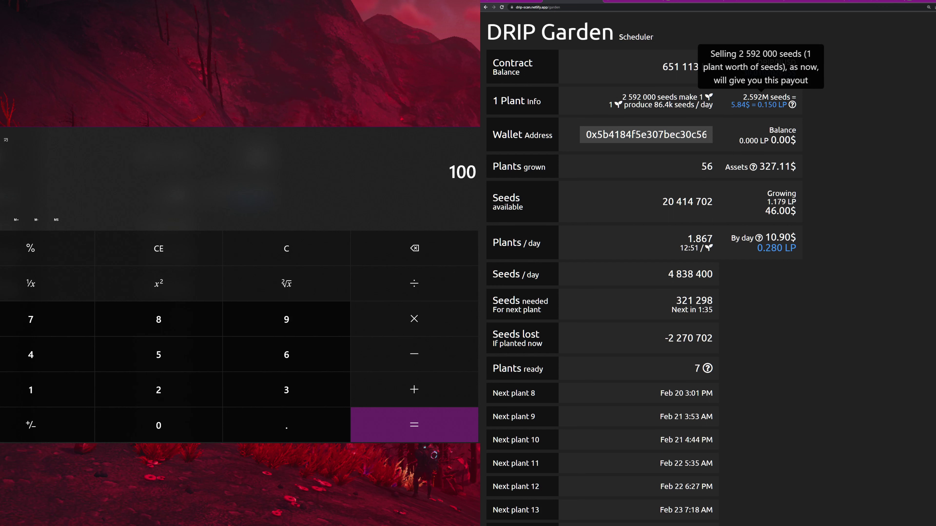
pyautogui.moveTo(791, 105)
pyautogui.doubleClick(766, 94)
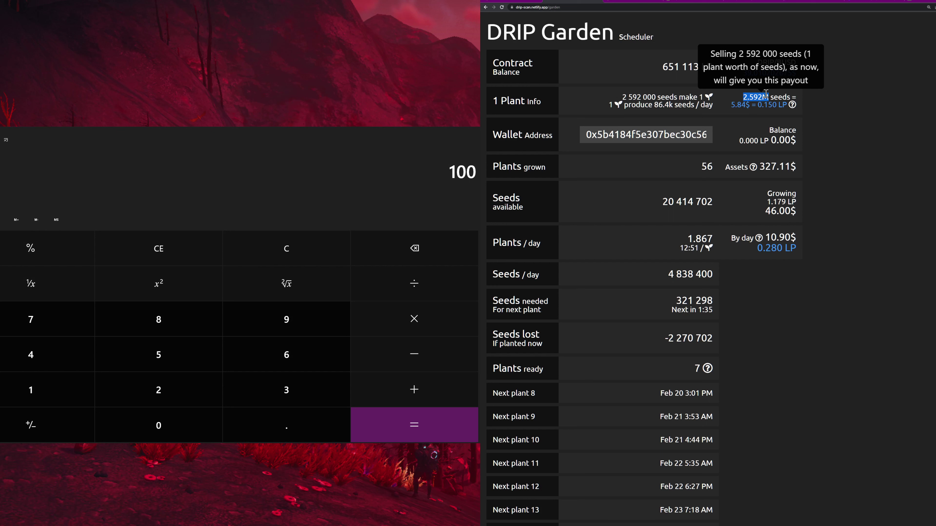
pyautogui.moveTo(766, 94); pyautogui.dragTo(775, 94)
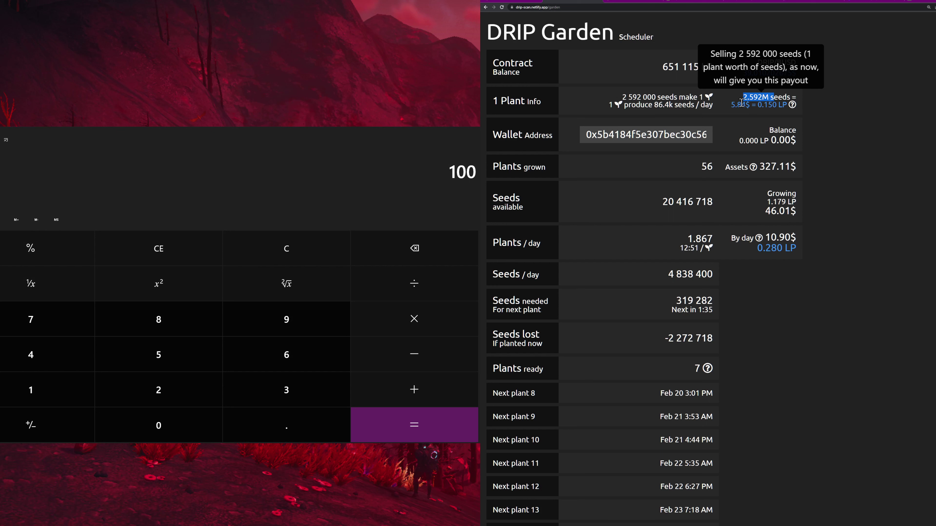
# Pick the 5.84$ per-plant payout and enter 5.84 in the calculator.
pyautogui.moveTo(731, 105); pyautogui.dragTo(745, 105)
pyautogui.click(395, 291)
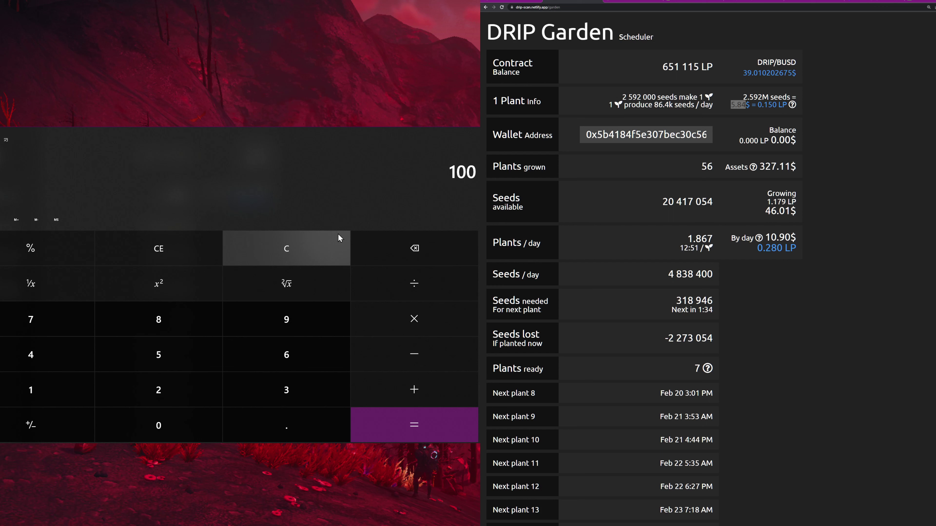
pyautogui.write('+5')
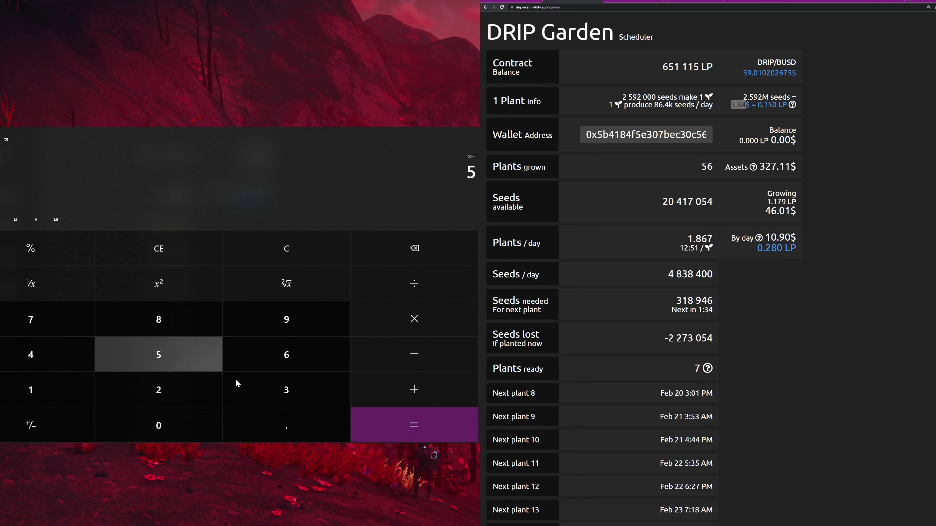
pyautogui.write('.84')
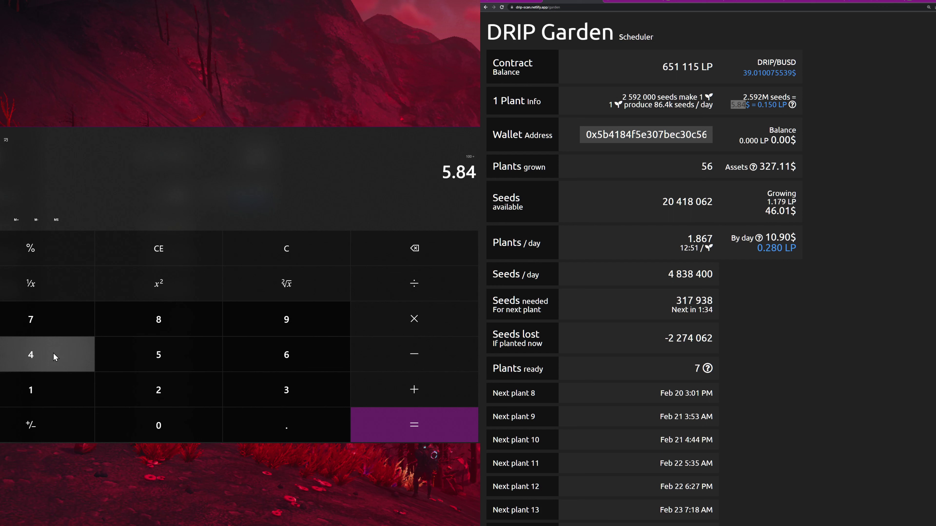
pyautogui.click(388, 434)
pyautogui.moveTo(322, 171); pyautogui.dragTo(363, 172)
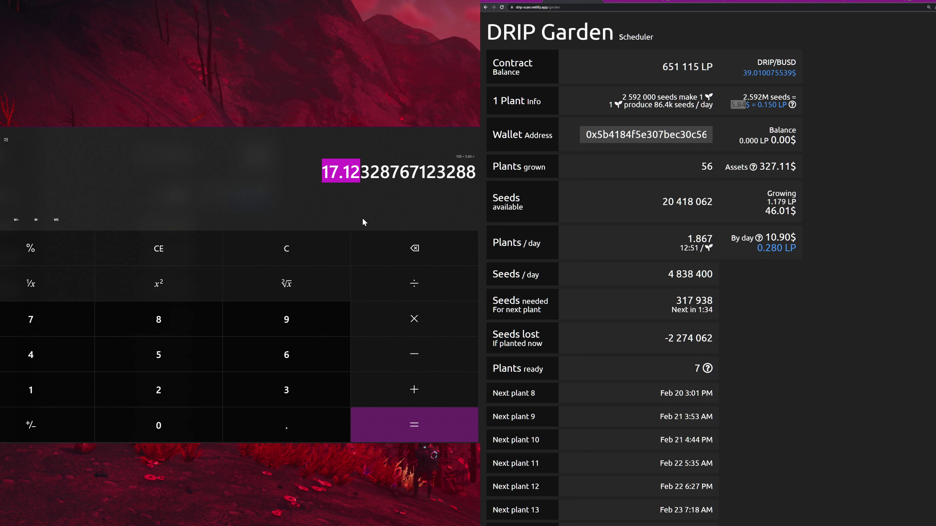
pyautogui.click(361, 170)
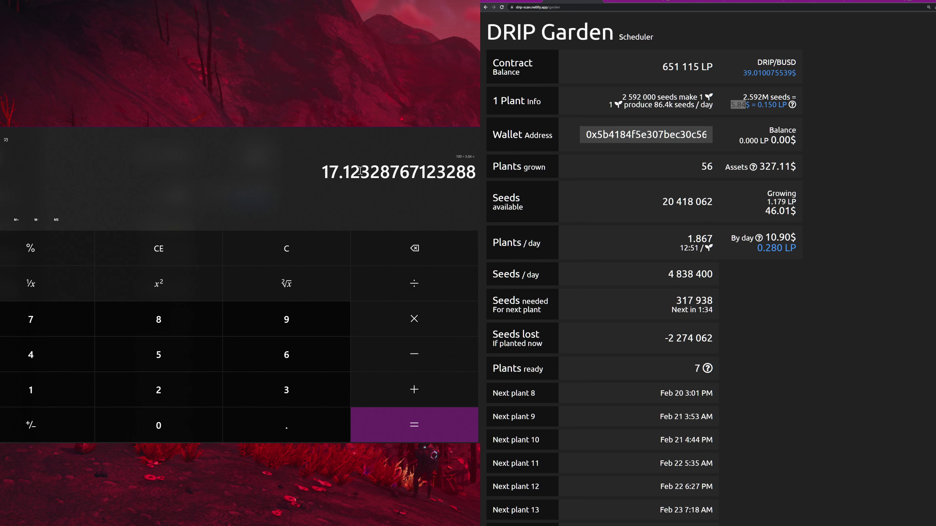
# Multiply 17.12328767123288 by 2,592,000 seeds per plant to get 44,383,561.64383562.
pyautogui.moveTo(361, 170); pyautogui.dragTo(321, 171)
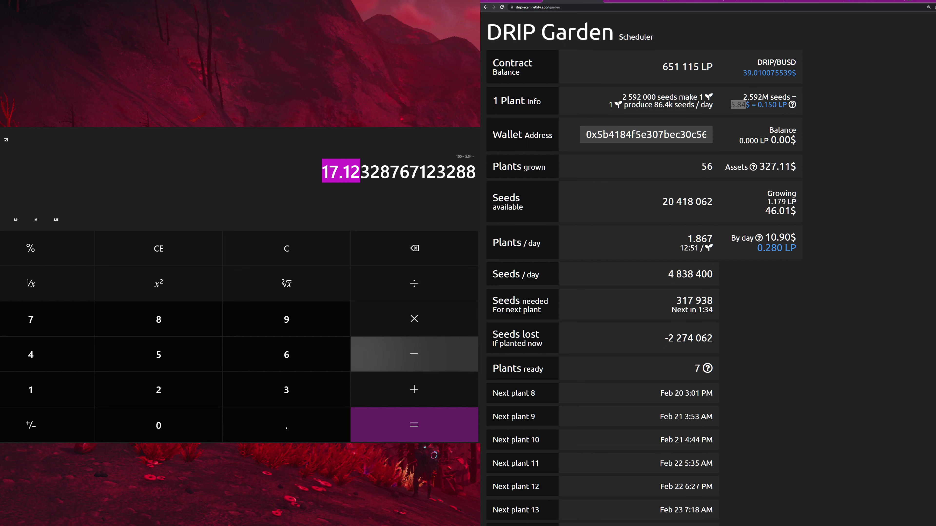
pyautogui.click(398, 311)
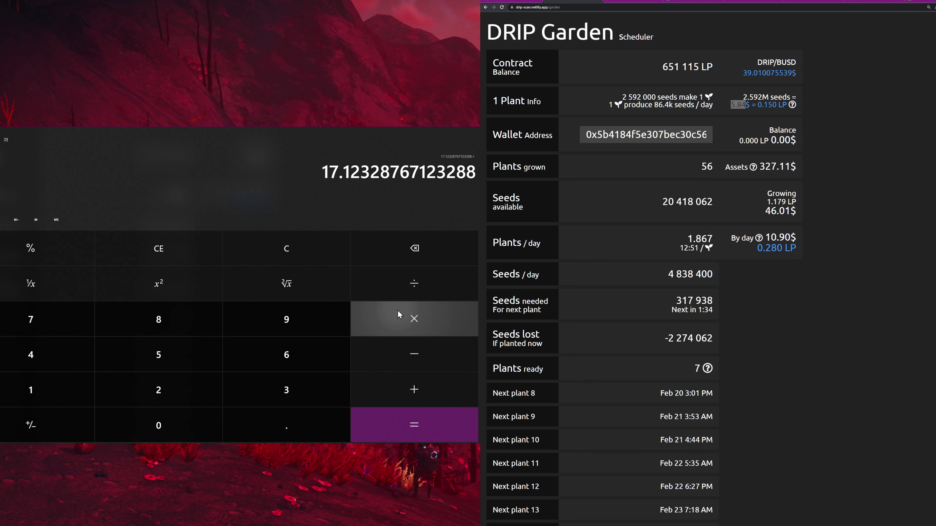
pyautogui.click(196, 394)
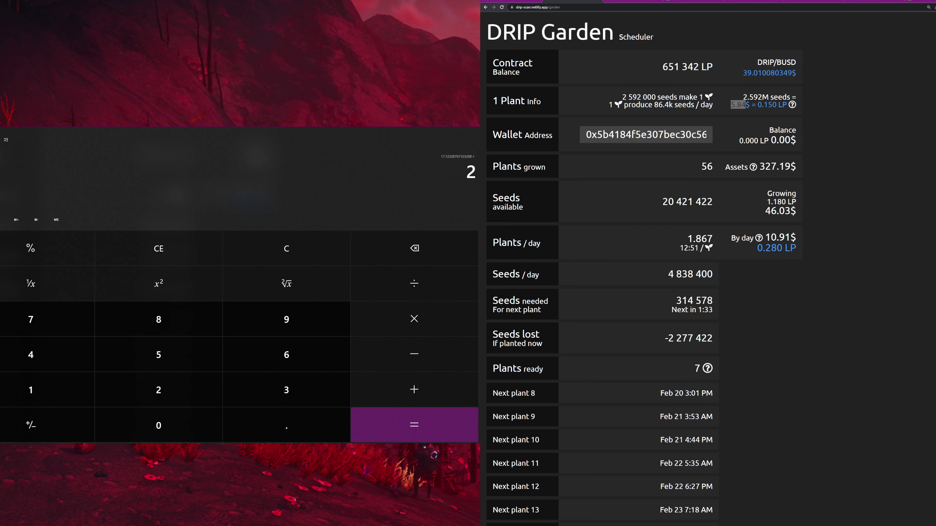
pyautogui.write('.')
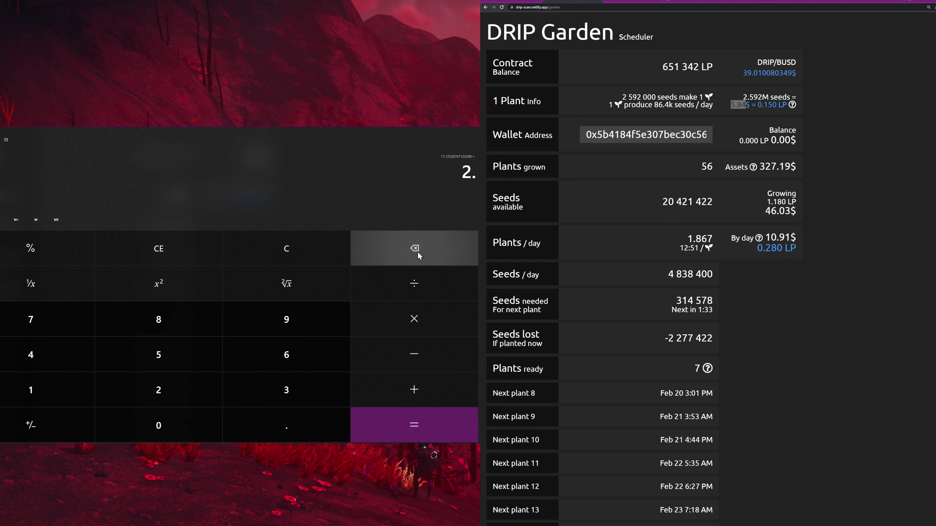
pyautogui.click(418, 252)
pyautogui.write('5')
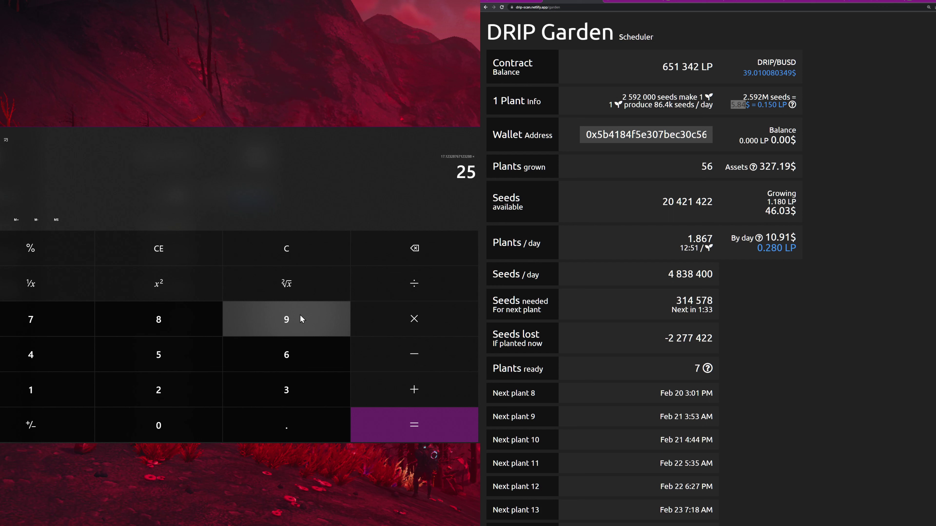
pyautogui.write('92000')
pyautogui.click(383, 423)
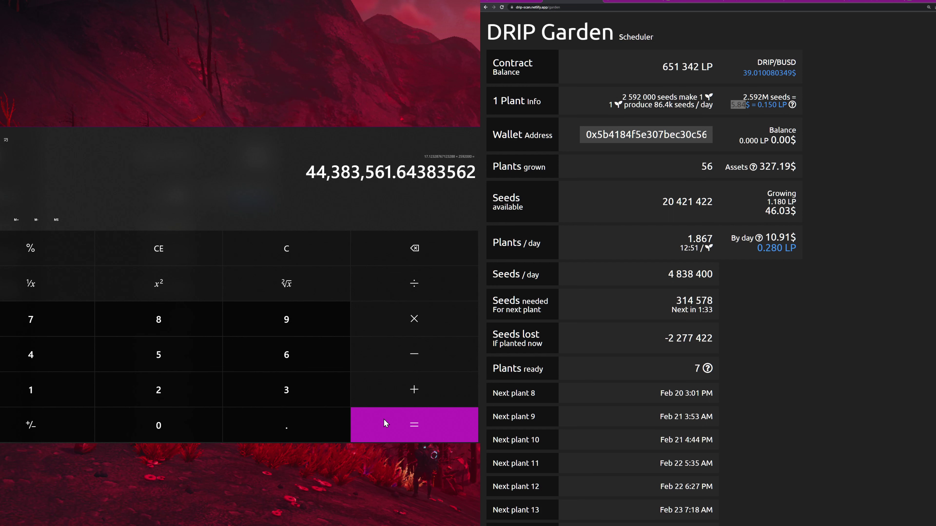
# Divide 44,383,561.64383562 by 86,400 daily seeds to get 513.6986301369863 plants.
pyautogui.click(425, 287)
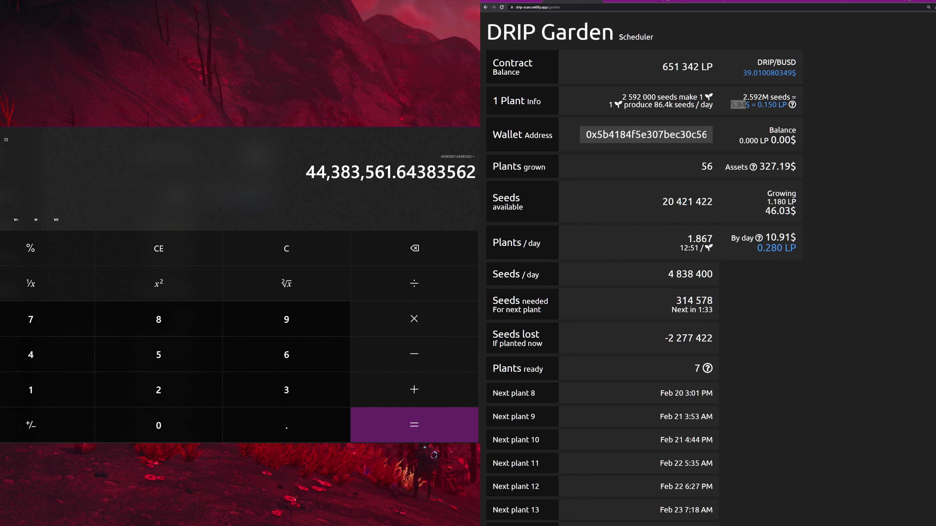
pyautogui.moveTo(763, 102)
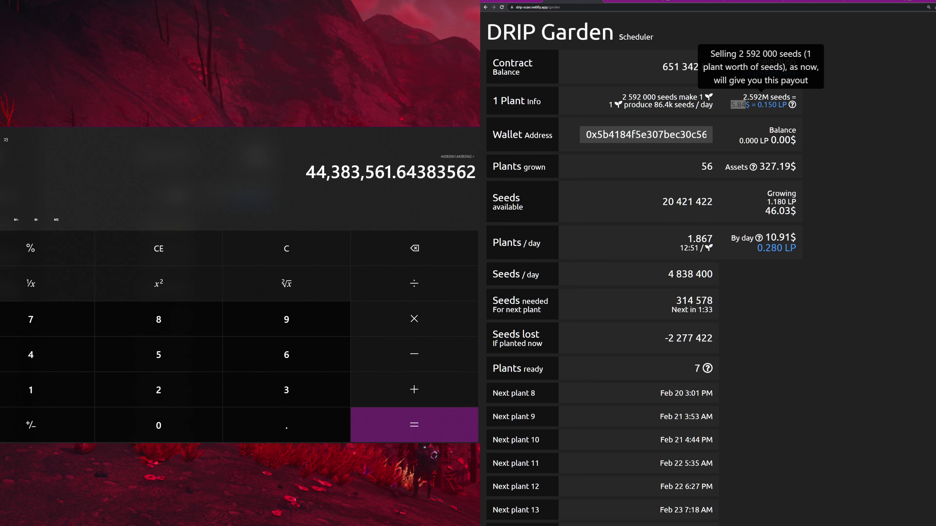
pyautogui.write('86')
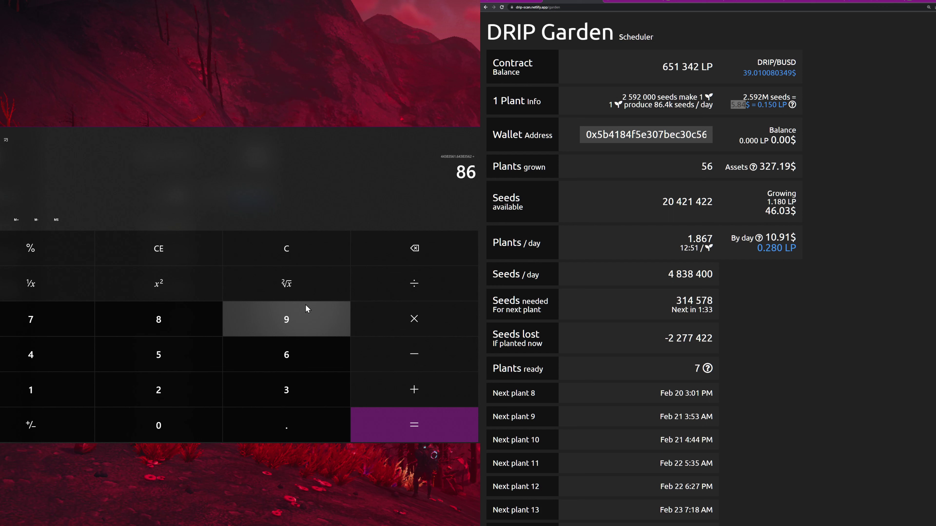
pyautogui.write('400')
pyautogui.press('Return')
pyautogui.click(577, 2)
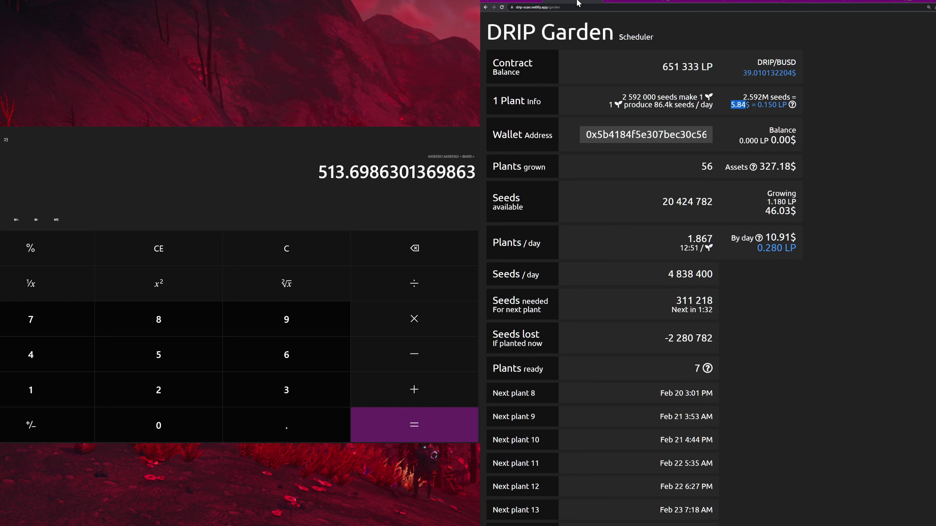
pyautogui.click(320, 203)
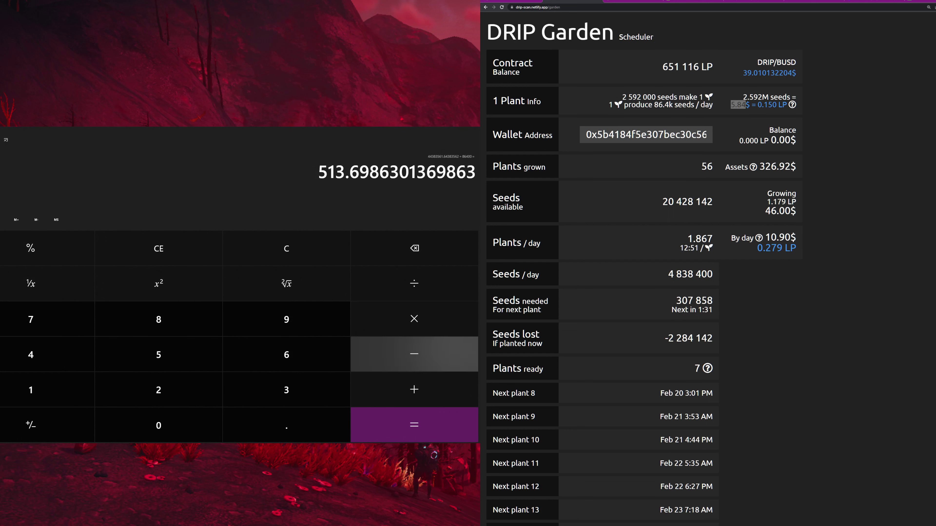
pyautogui.click(501, 3)
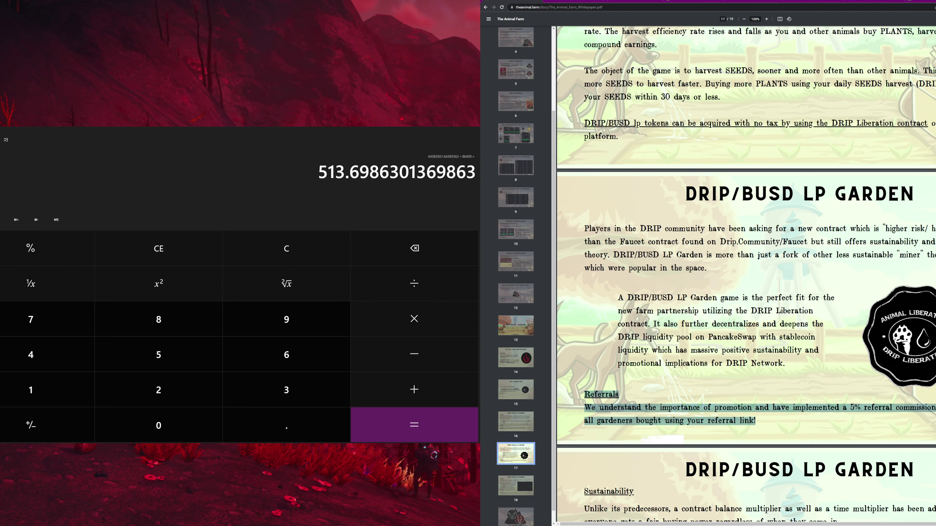
pyautogui.click(622, 3)
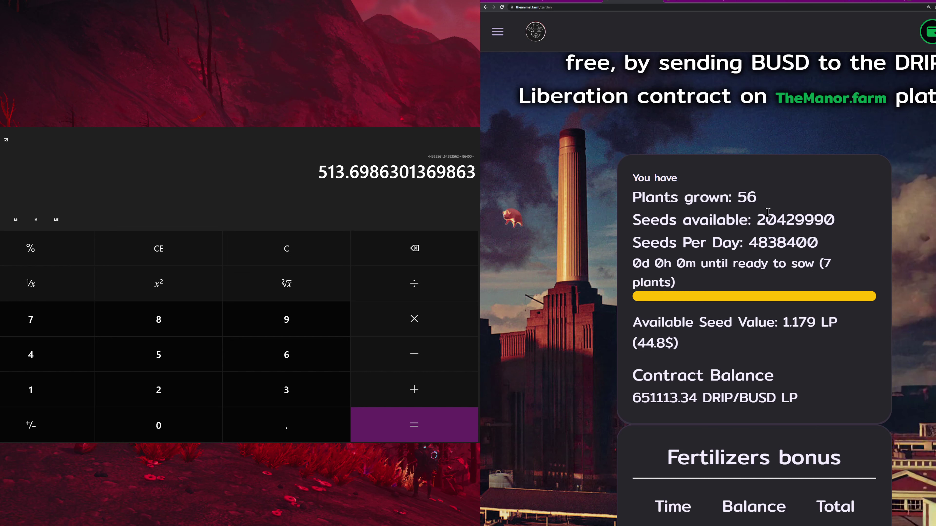
pyautogui.click(559, 3)
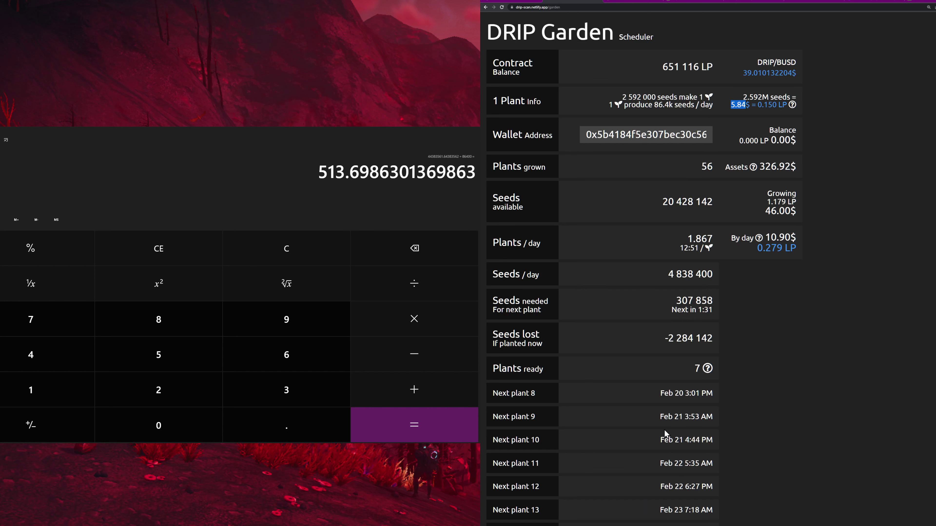
# Scroll through Drip Viewer's Garden Viewer stats, then go back to the DRIP Garden Scheduler.
pyautogui.click(580, 3)
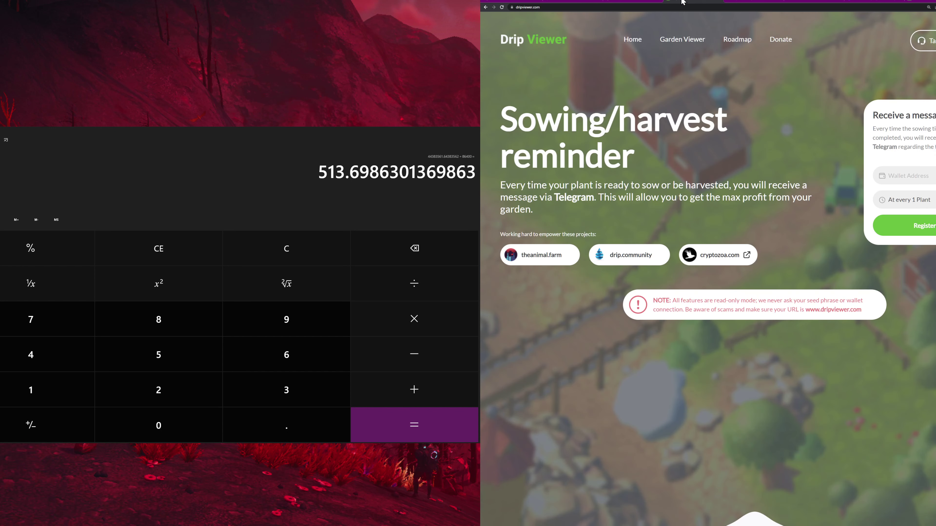
pyautogui.scroll(-8, 662, 199)
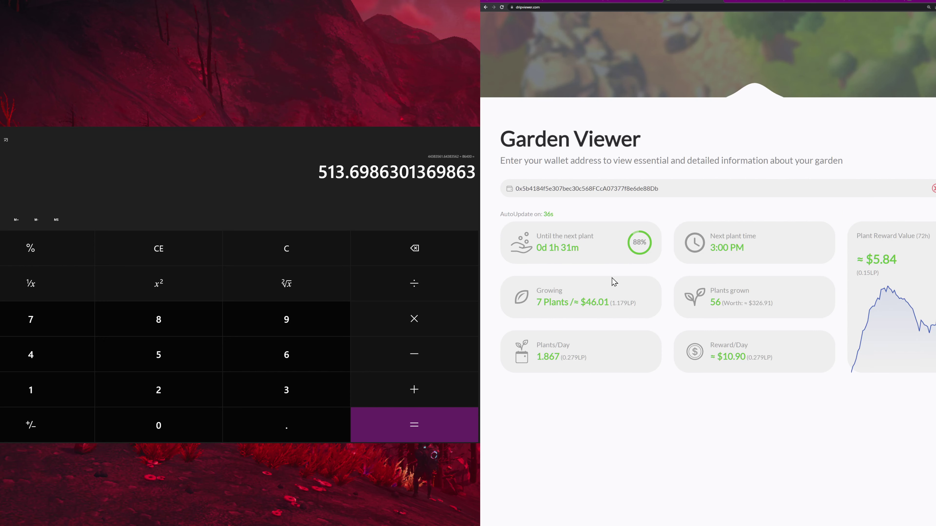
pyautogui.click(544, 2)
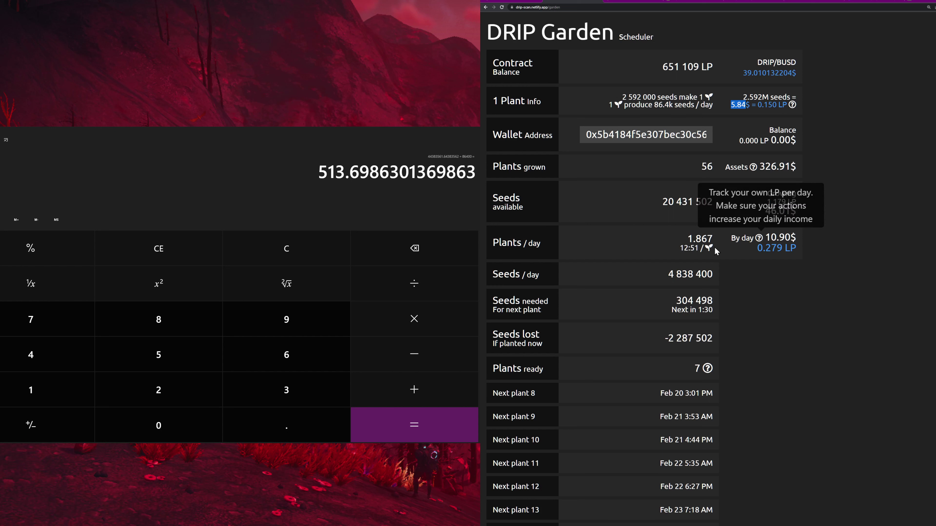
# Highlight the 1.867 plants/day, 86.4k seeds/day and 2,592,000 seeds-per-plant figures.
pyautogui.doubleClick(702, 239)
pyautogui.click(851, 288)
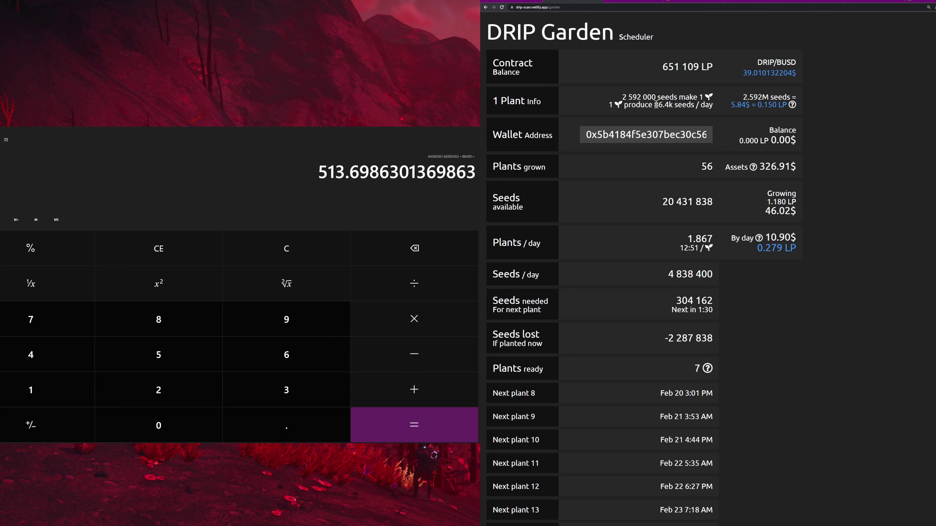
pyautogui.moveTo(655, 105); pyautogui.dragTo(717, 109)
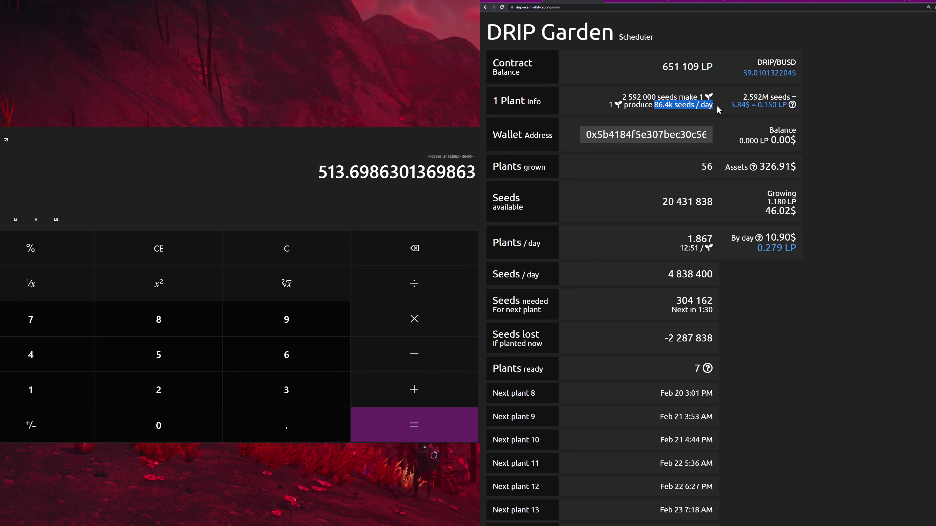
pyautogui.click(718, 111)
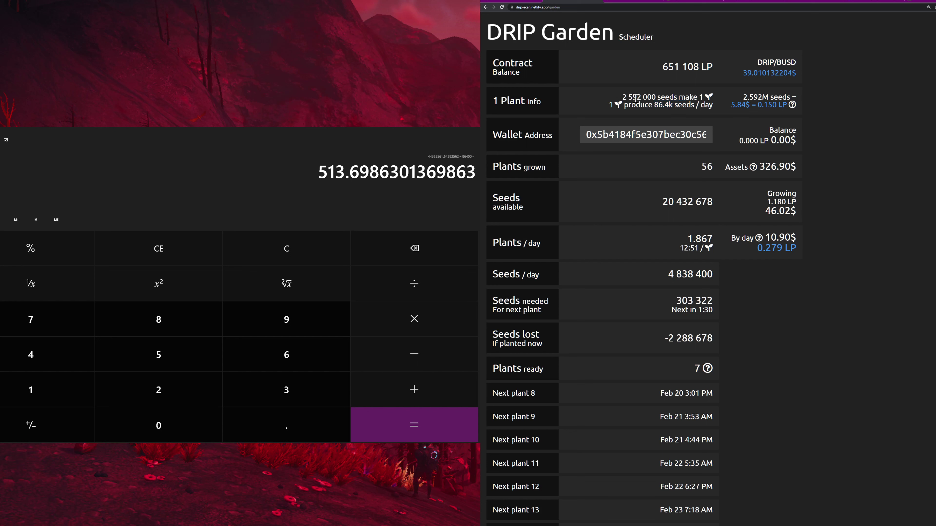
pyautogui.moveTo(622, 97); pyautogui.dragTo(775, 96)
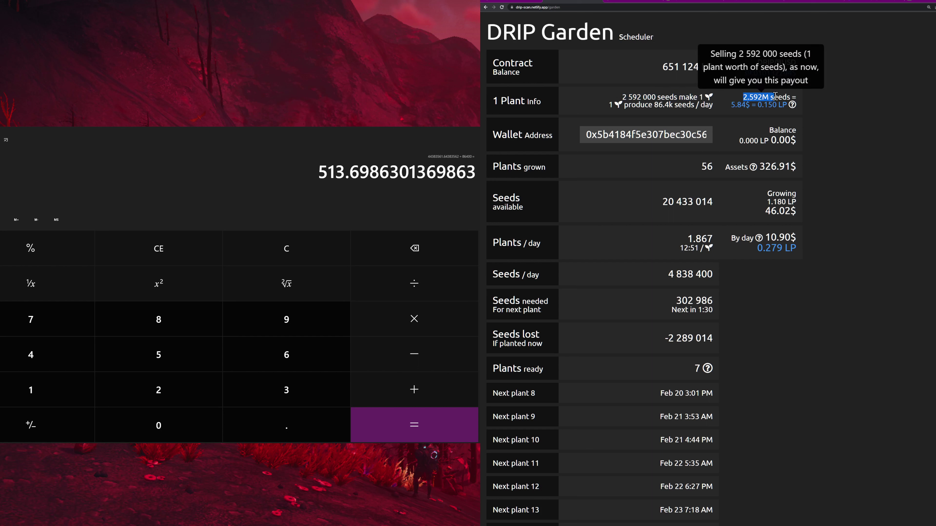
# Highlight the 5.84$ plant payout and -2,291,030 seeds lost, then the 7 plants on The Animal Farm.
pyautogui.moveTo(750, 105); pyautogui.dragTo(731, 110)
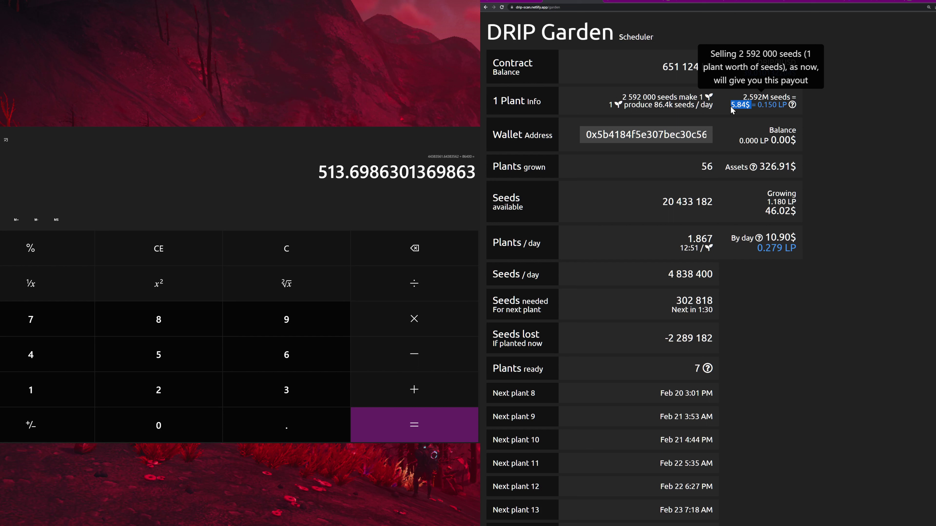
pyautogui.click(731, 111)
pyautogui.moveTo(748, 109); pyautogui.dragTo(732, 107)
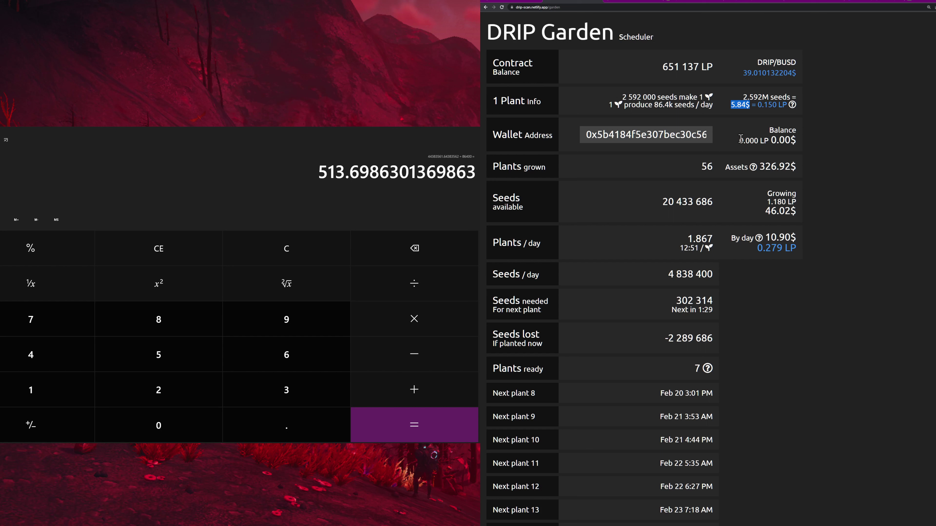
pyautogui.tripleClick(703, 330)
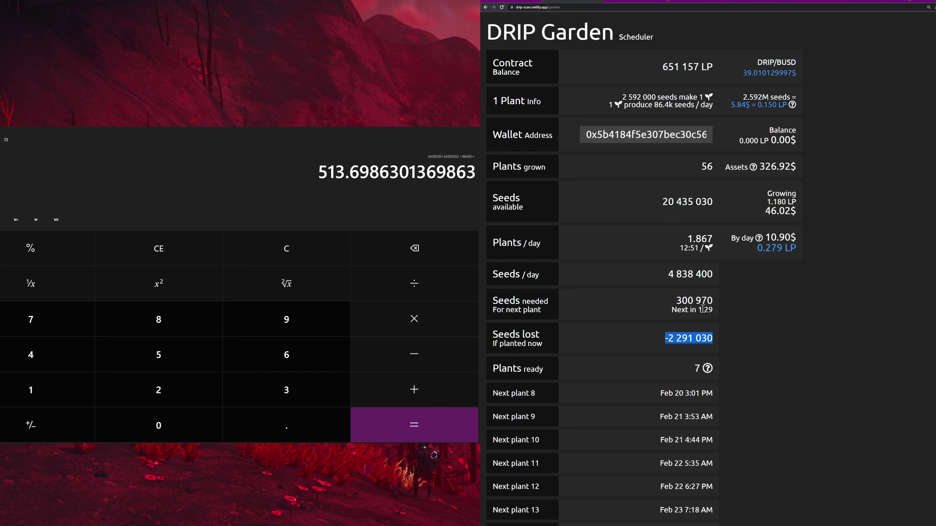
pyautogui.click(702, 309)
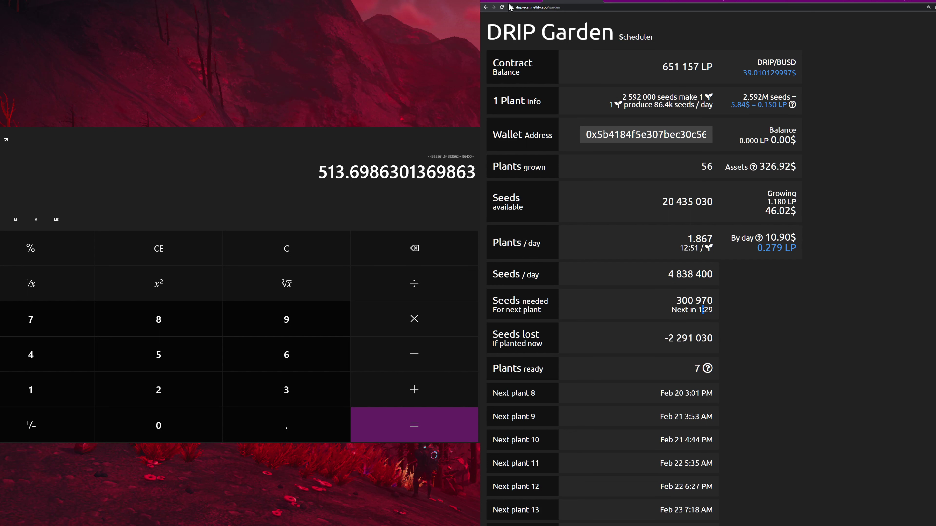
pyautogui.click(626, 1)
pyautogui.moveTo(824, 264); pyautogui.dragTo(838, 280)
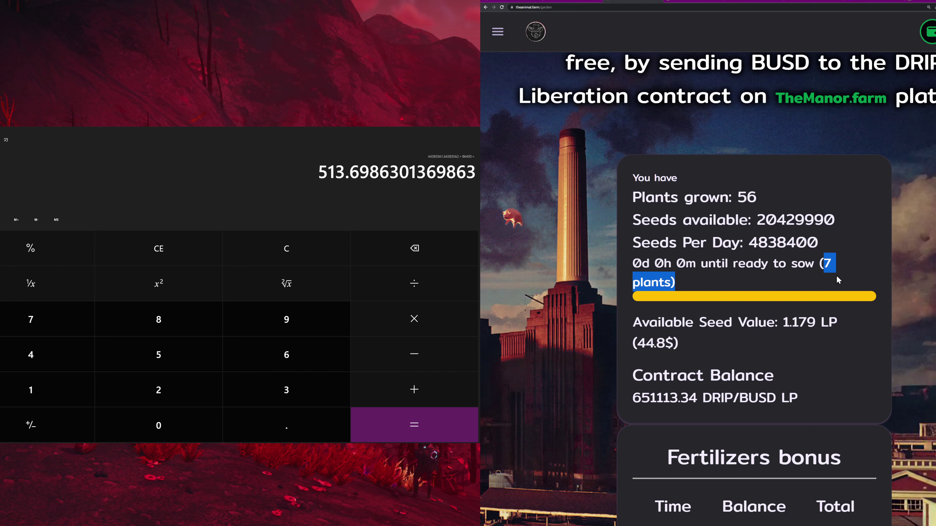
# Clear the 7-plants highlight and return to the DRIP Garden Scheduler.
pyautogui.click(835, 282)
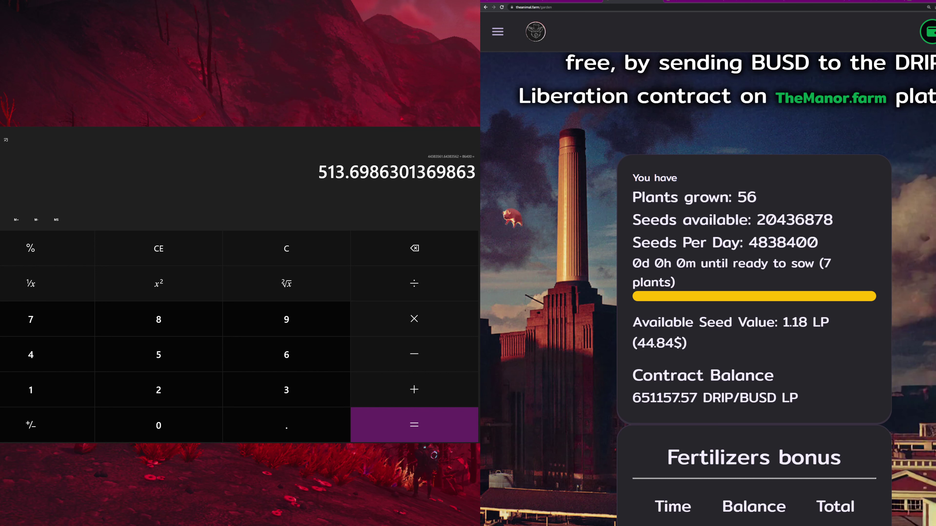
pyautogui.click(560, 1)
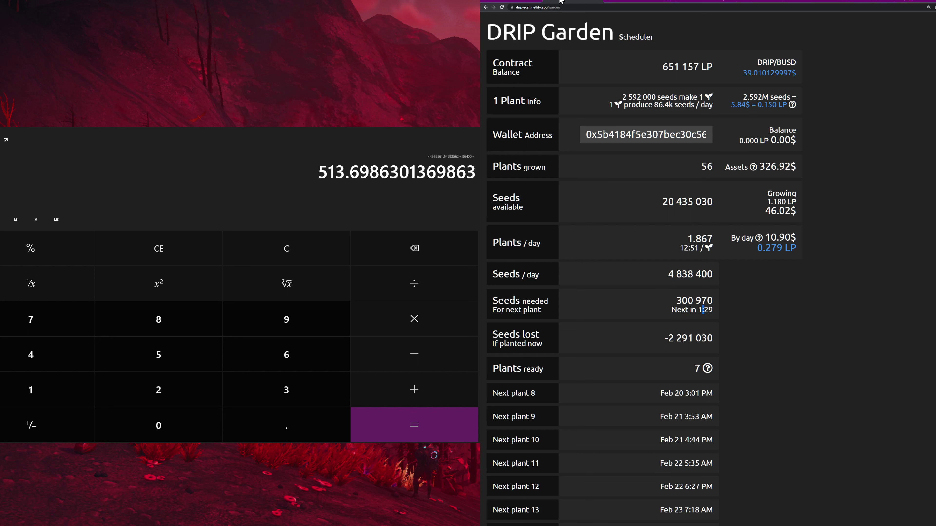
# Bring up The Animal Farm garden page, showing 20,440,238 seeds and 7 plants ready.
pyautogui.click(561, 1)
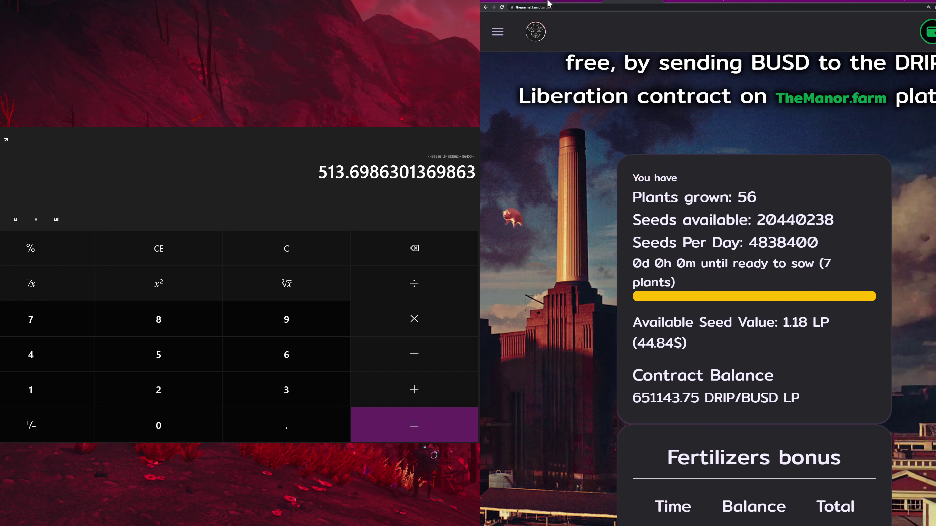
# Scroll down to the Fertilizers bonus and back up, then return to the DRIP Garden Scheduler.
pyautogui.scroll(-5, 762, 303)
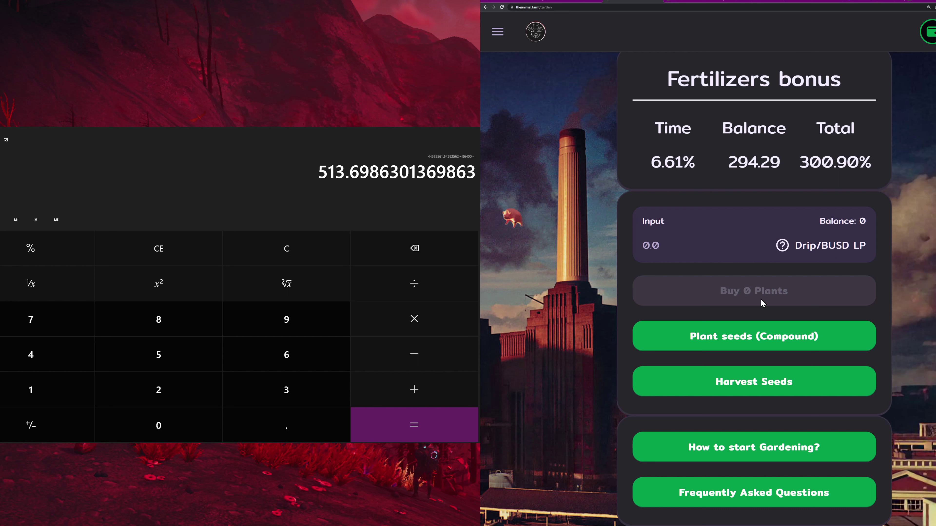
pyautogui.scroll(5, 762, 303)
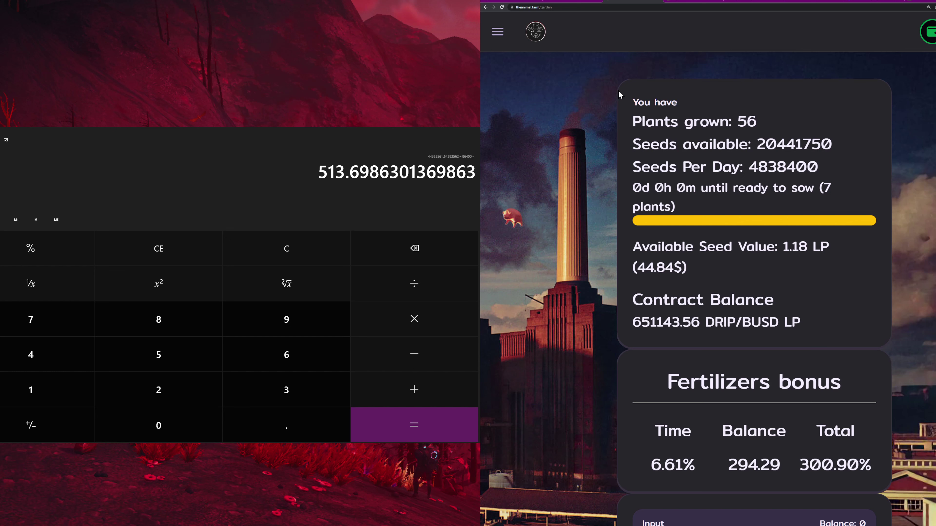
pyautogui.click(526, 2)
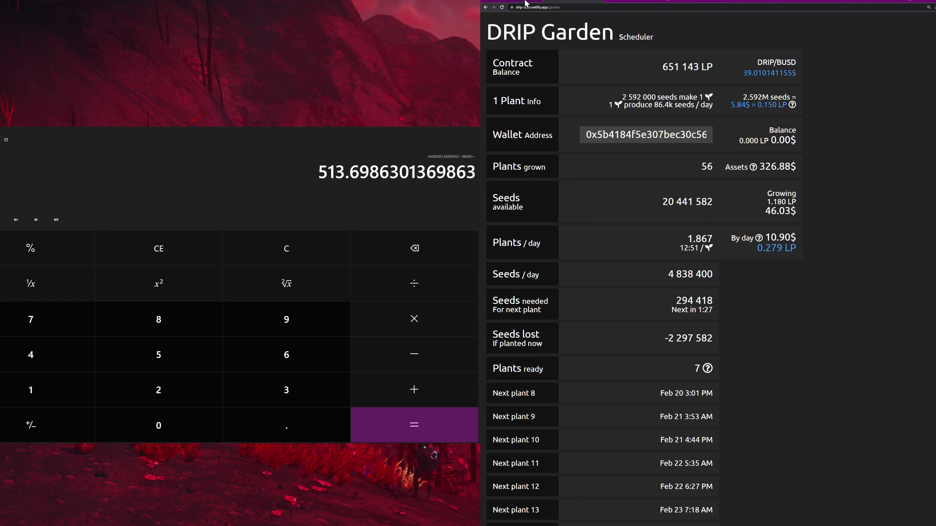
pyautogui.click(526, 2)
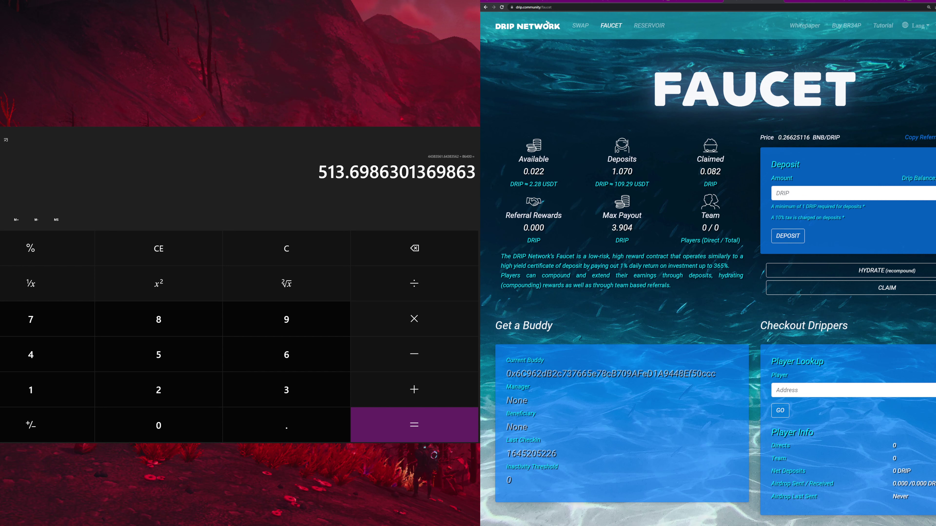
pyautogui.hotkey('ctrl', 'Tab')
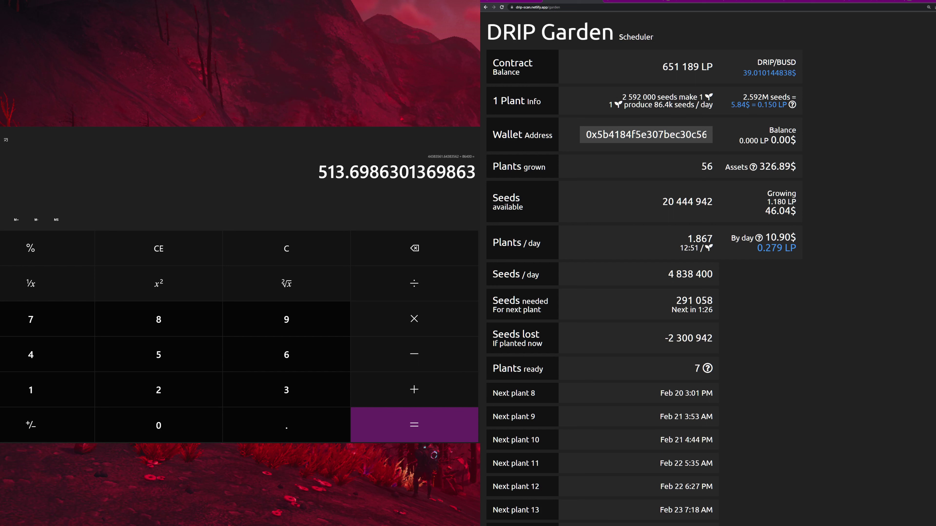
# Highlight the 86.4k seeds-per-day figure, then refocus the calculator showing 513.6986301369863.
pyautogui.doubleClick(653, 107)
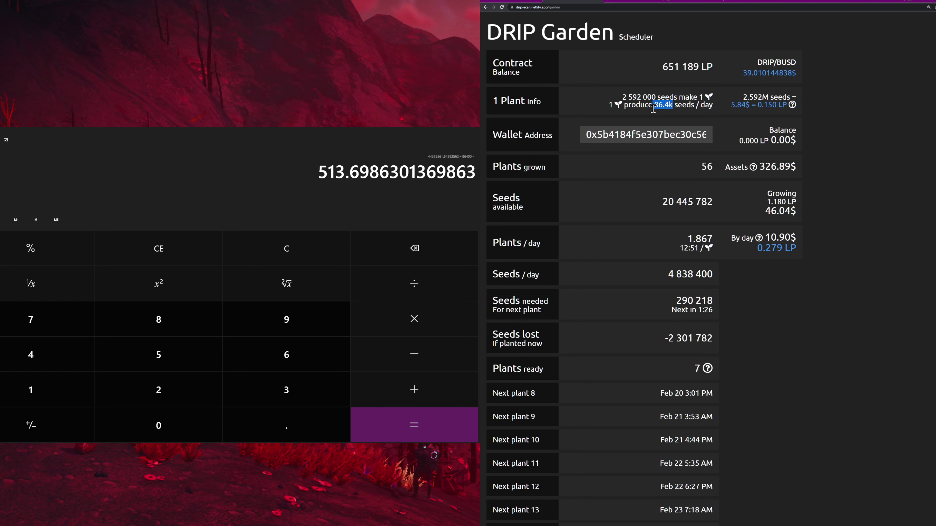
pyautogui.moveTo(319, 172); pyautogui.dragTo(336, 174)
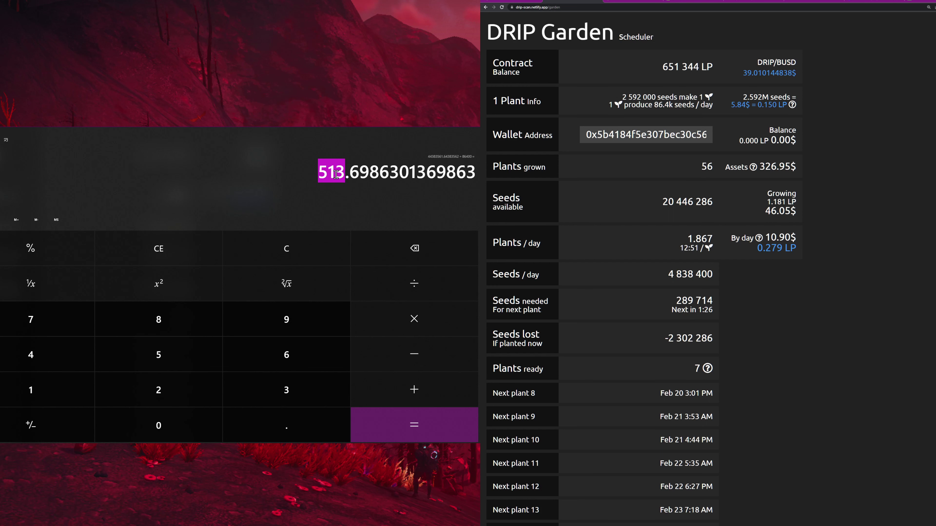
# Multiply 513.6986301369863 plants by the 5.84 price to get 3,000, then highlight the 326.95$ Assets value.
pyautogui.click(422, 325)
pyautogui.write('5.84')
pyautogui.press('Return')
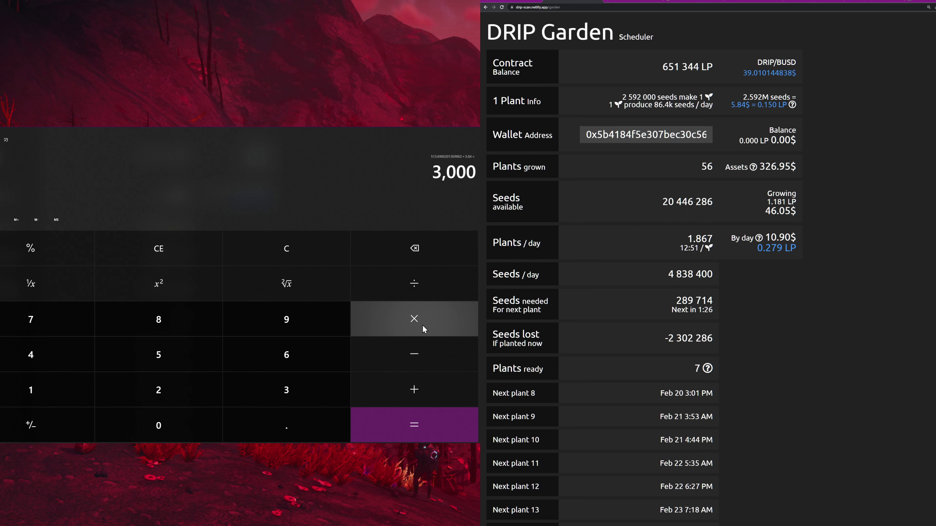
pyautogui.tripleClick(778, 166)
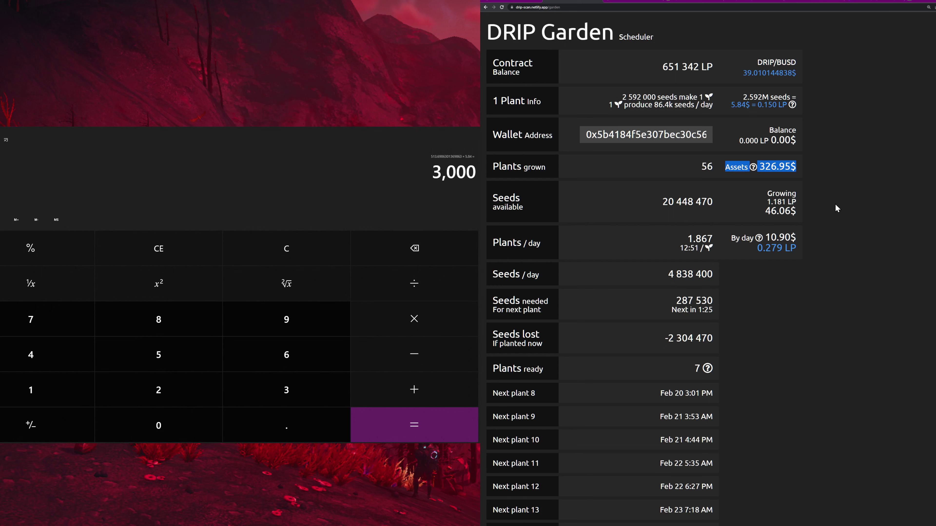